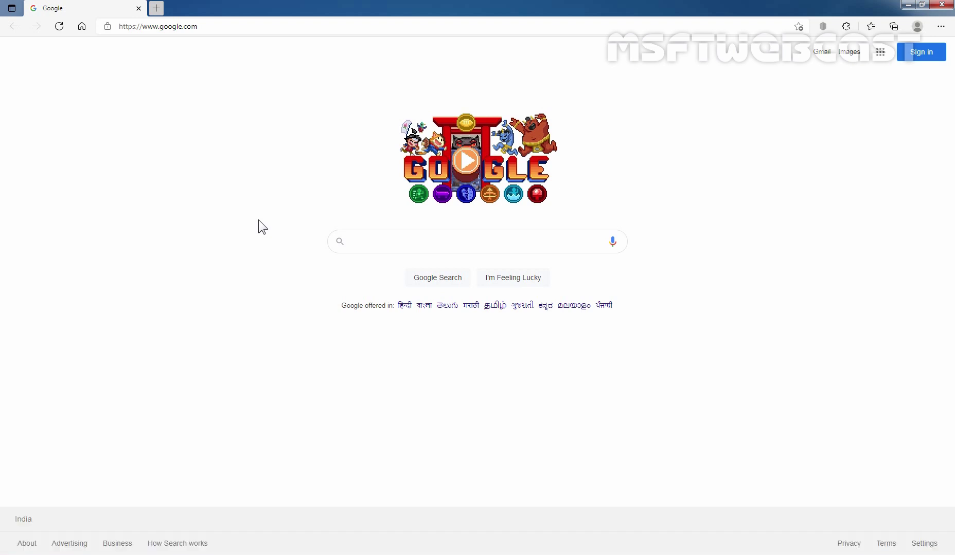
key(ctrl+l)
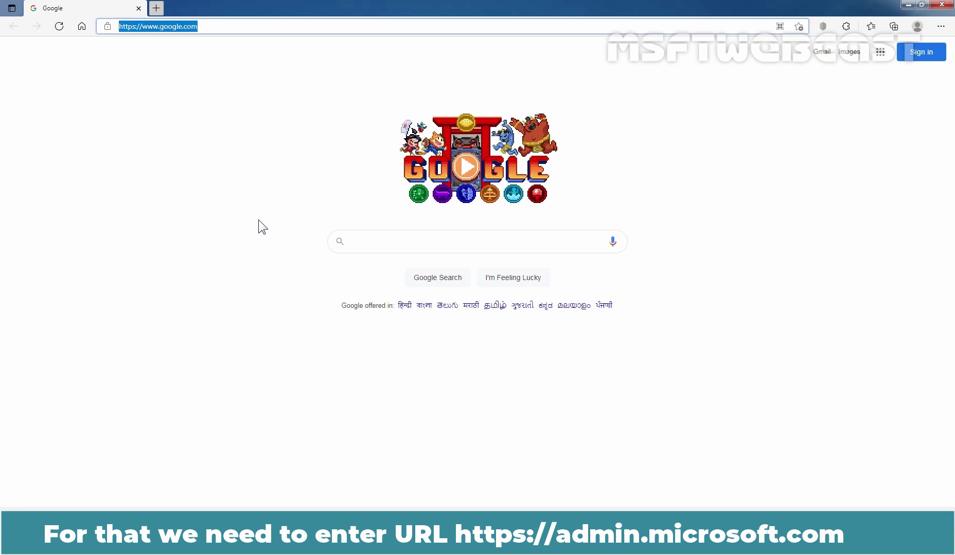
text(https)
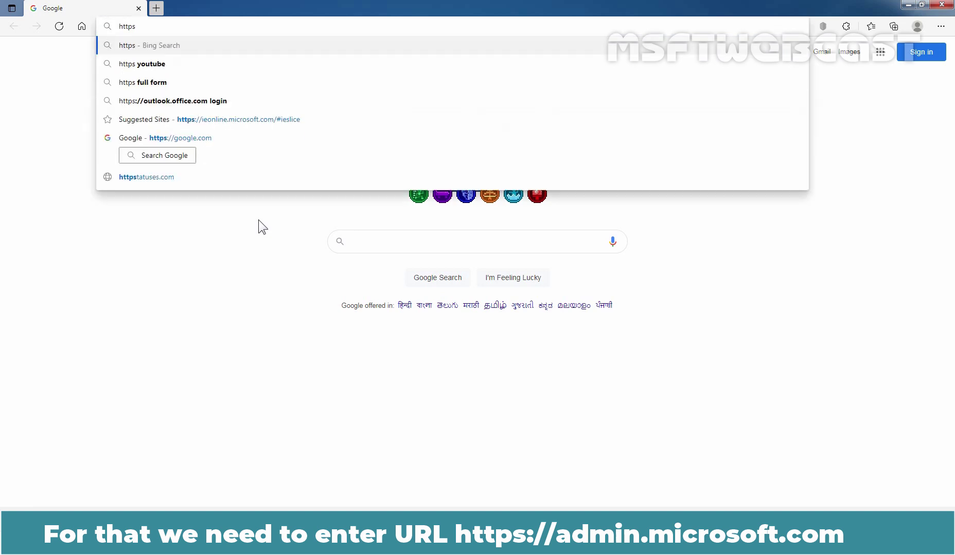
text(://admi)
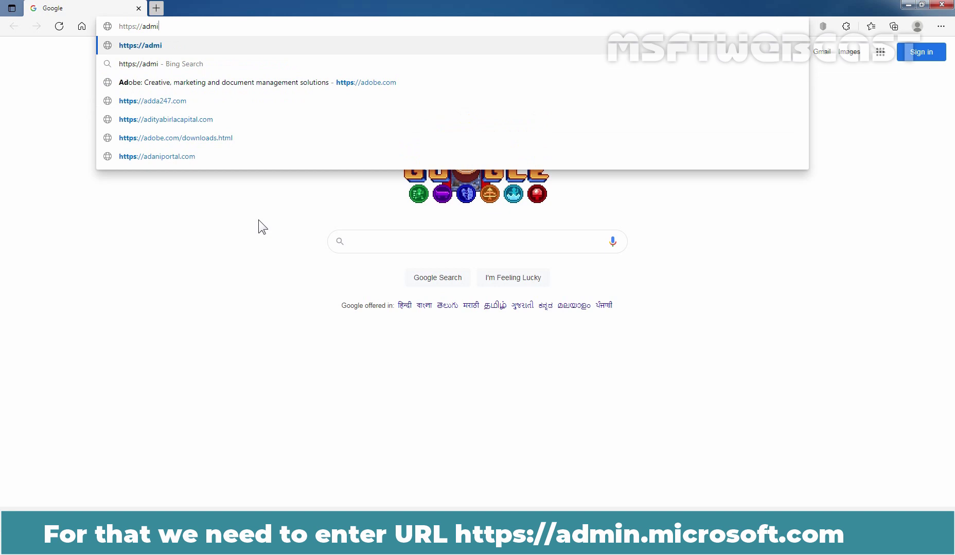
text(n.microsoft.)
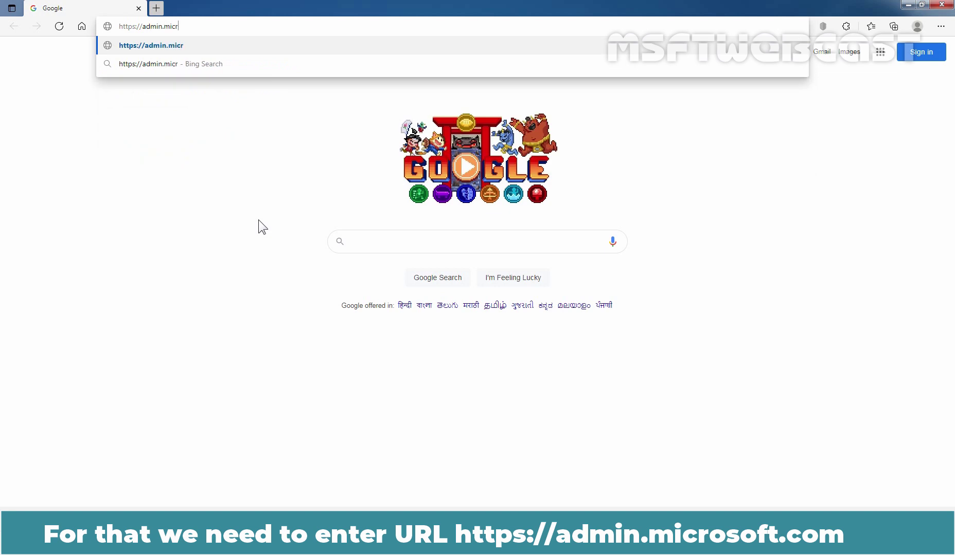
text(com)
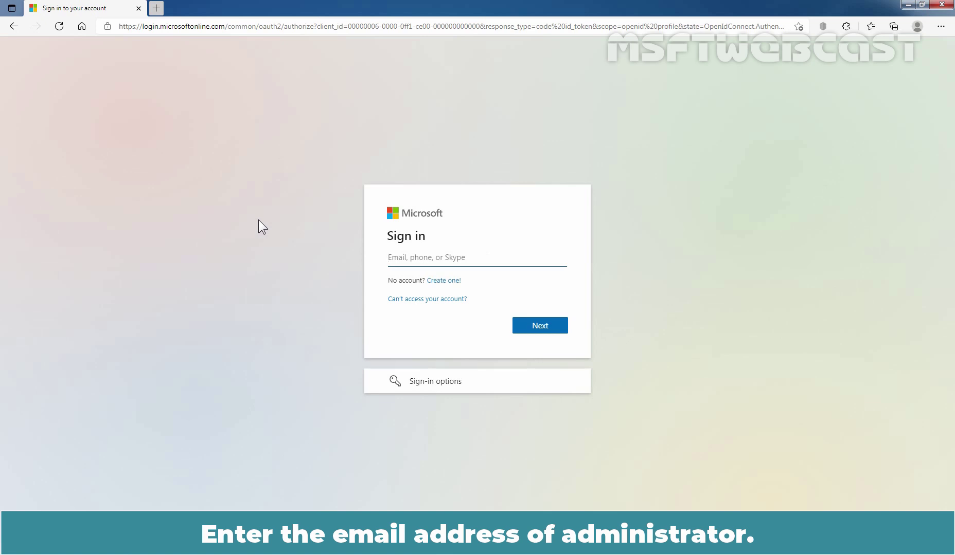
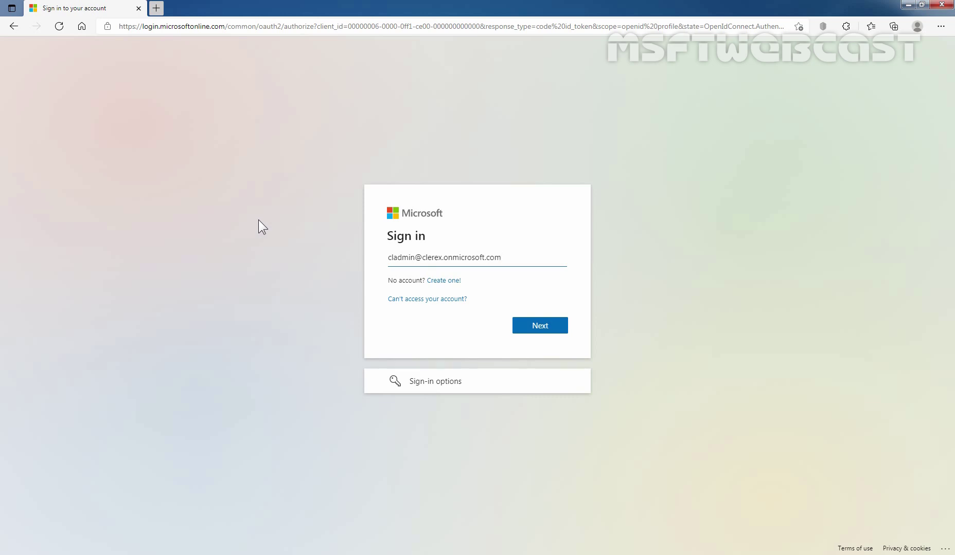
- Sign in with the administrator e-mail and password, ticking Don't show this again and staying signed in
click(542, 326)
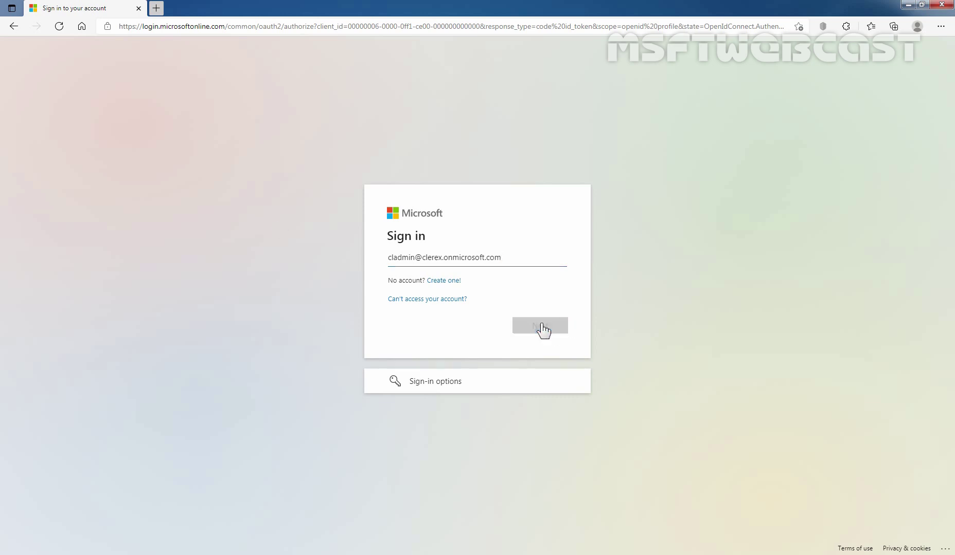
text(••••••••)
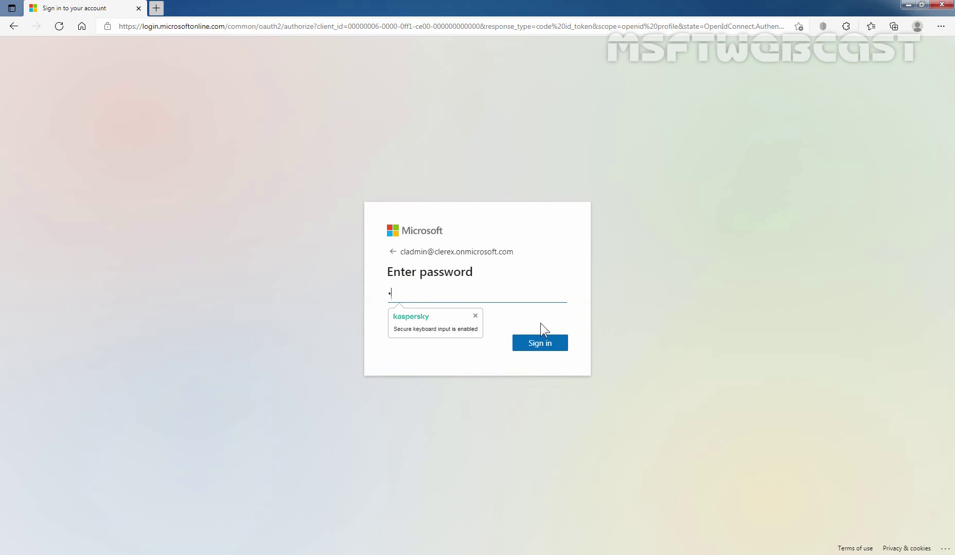
text(••••••••)
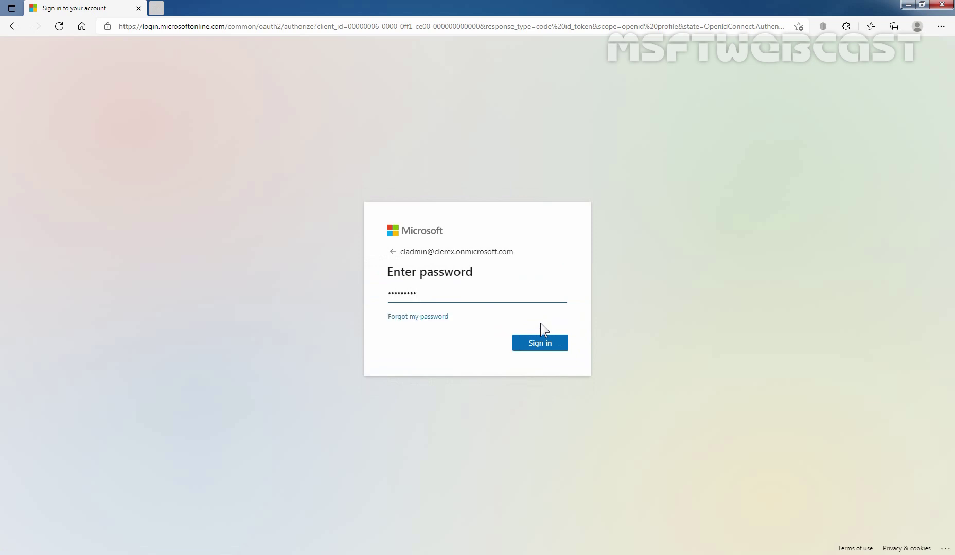
text(••)
click(540, 340)
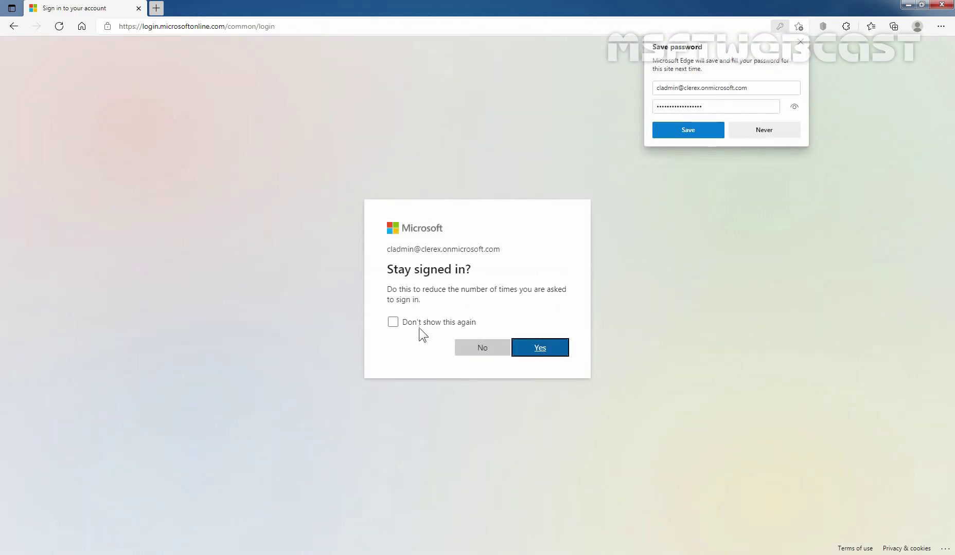
click(419, 325)
click(535, 351)
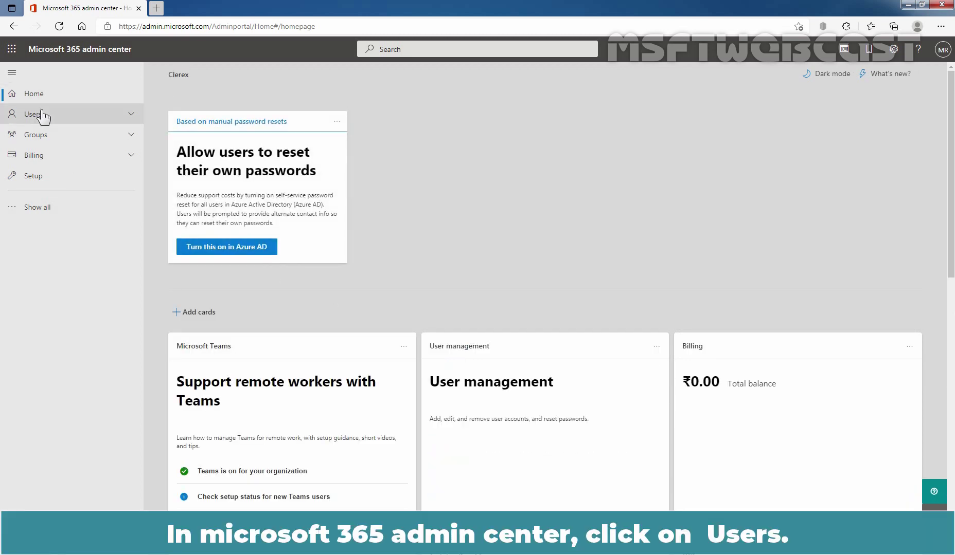
- Expand Users in the left navigation and open Active users
click(41, 116)
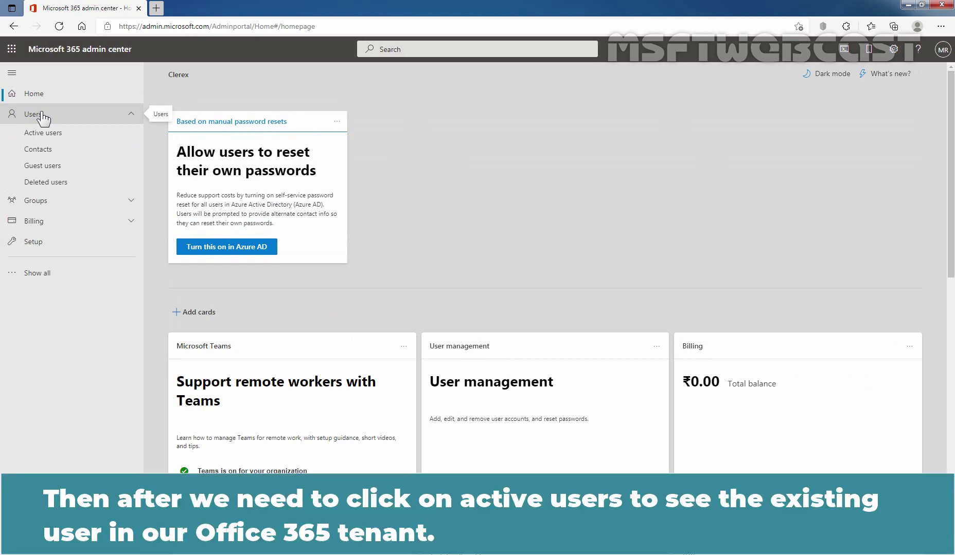
click(55, 136)
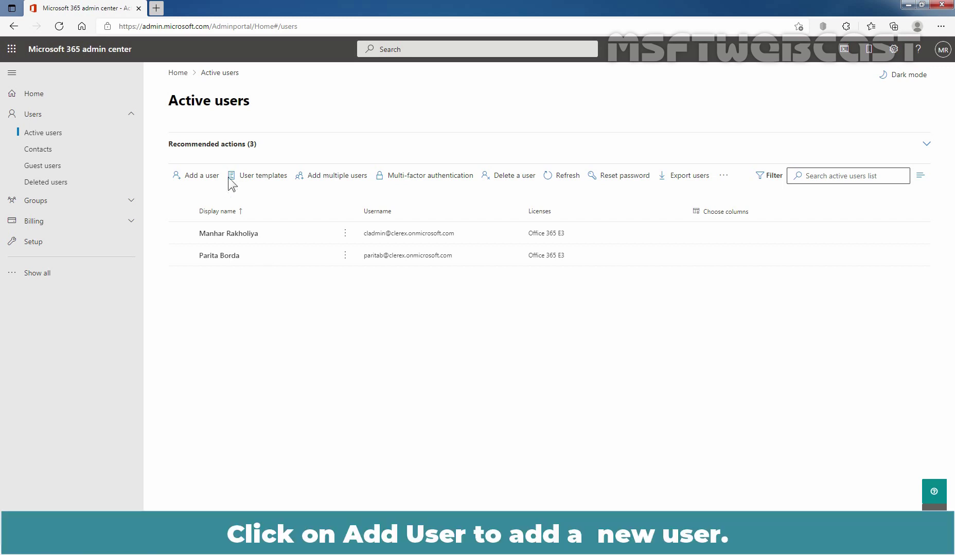
- Start Add a user and enter the new user's first and last name, auto-filling the display name
click(203, 177)
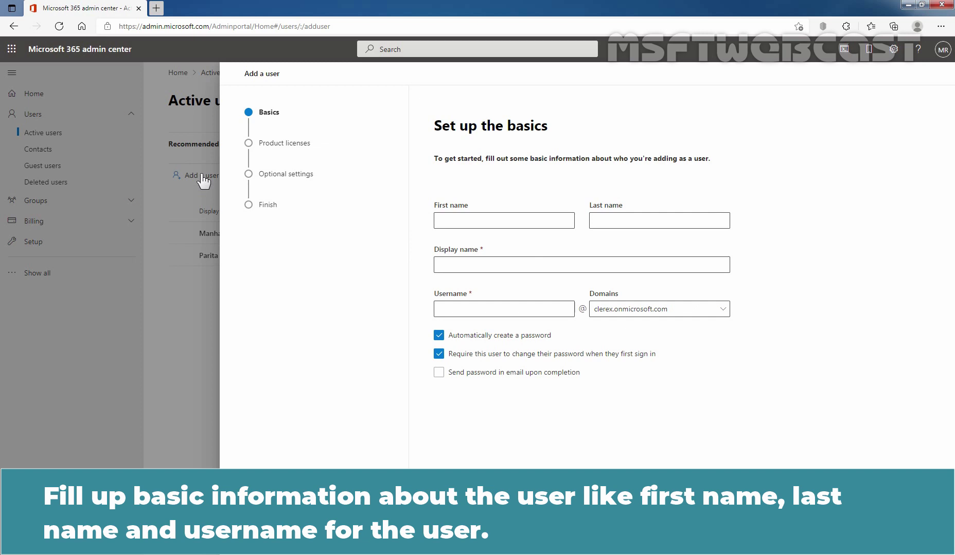
click(492, 224)
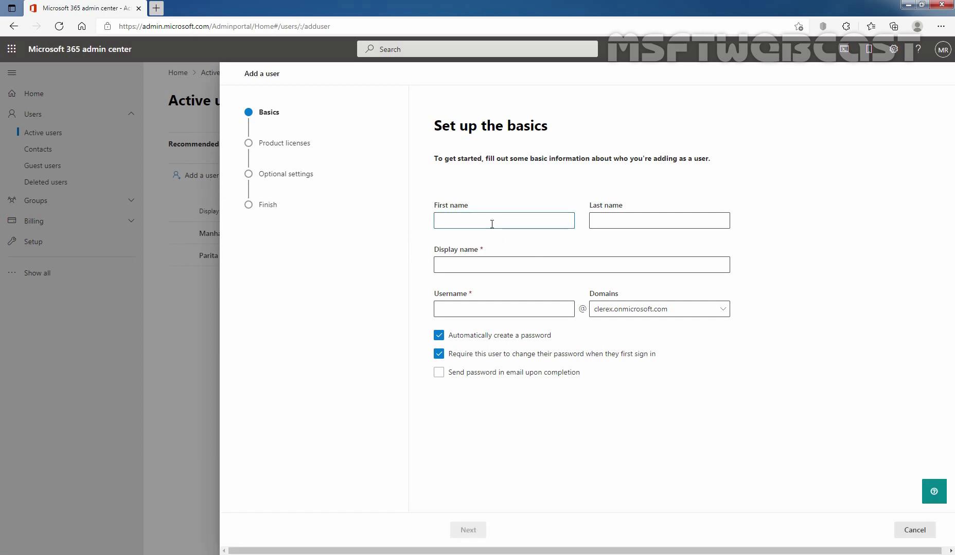
text(Jos)
key(Tab)
text(Buttler)
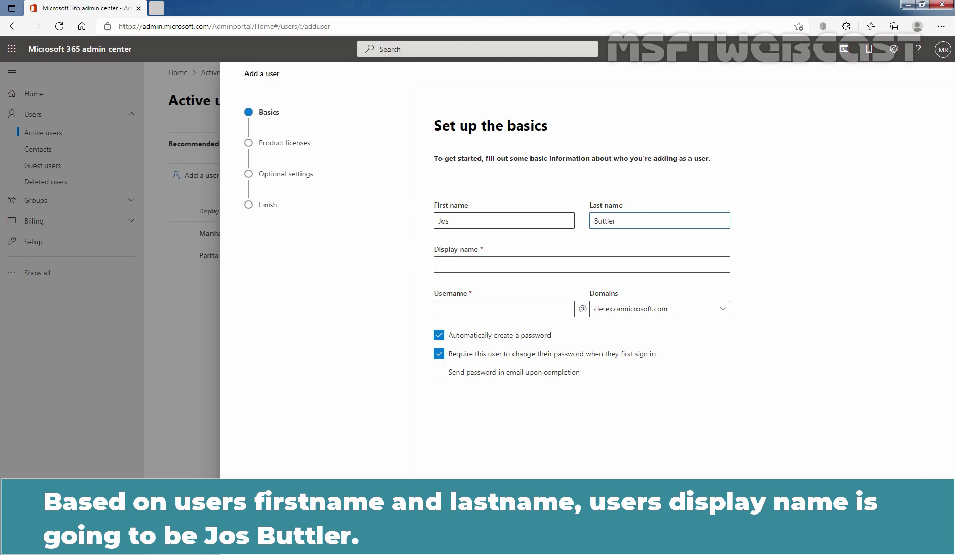
key(Tab)
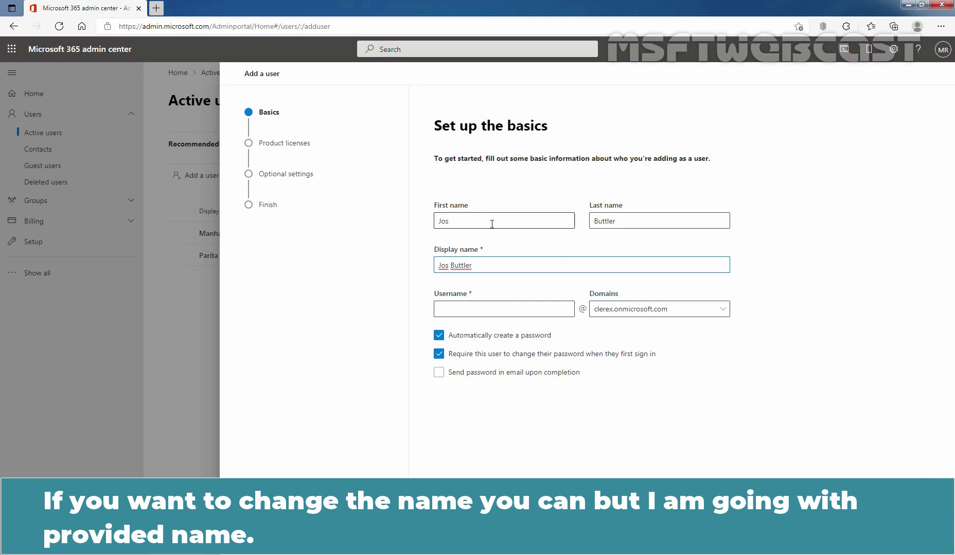
- Enter the new user's username and keep the clerex.onmicrosoft.com domain
click(465, 307)
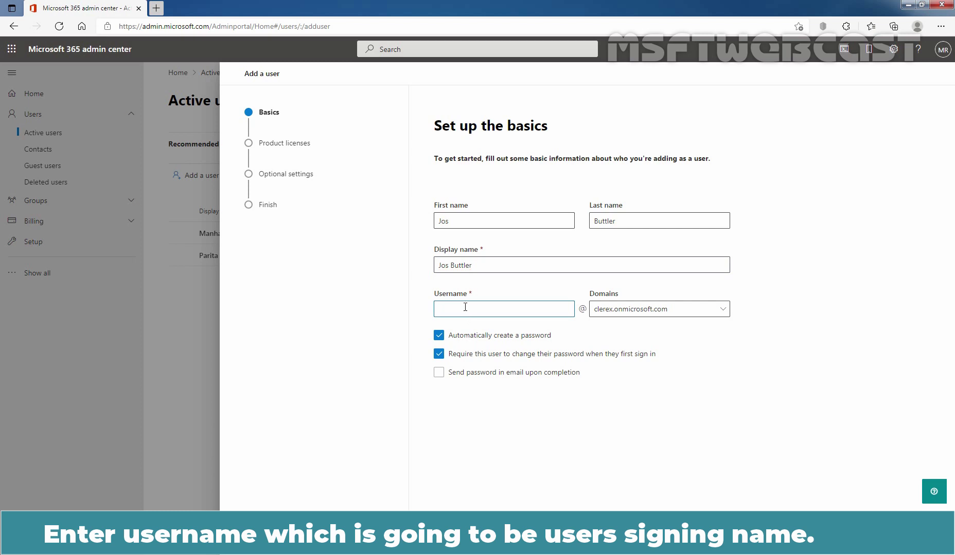
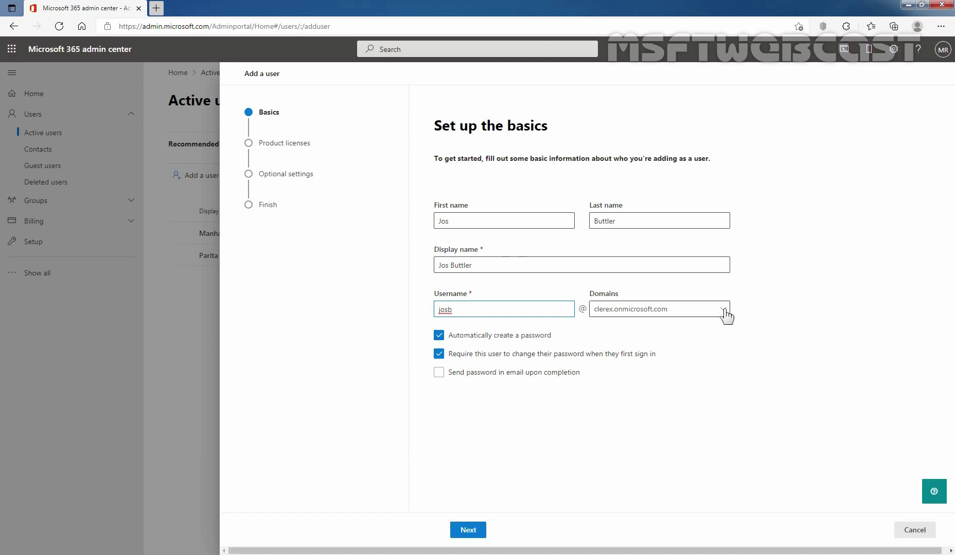
click(724, 313)
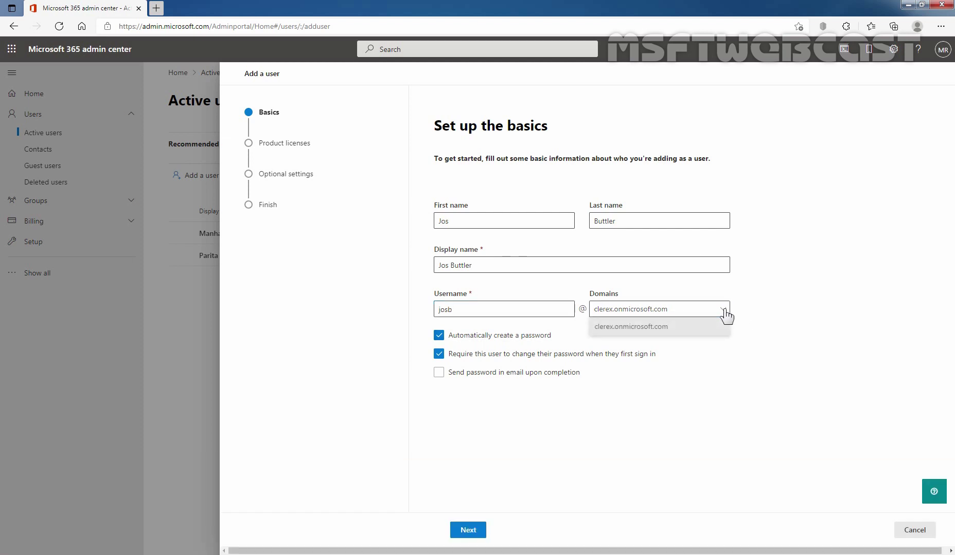
click(725, 311)
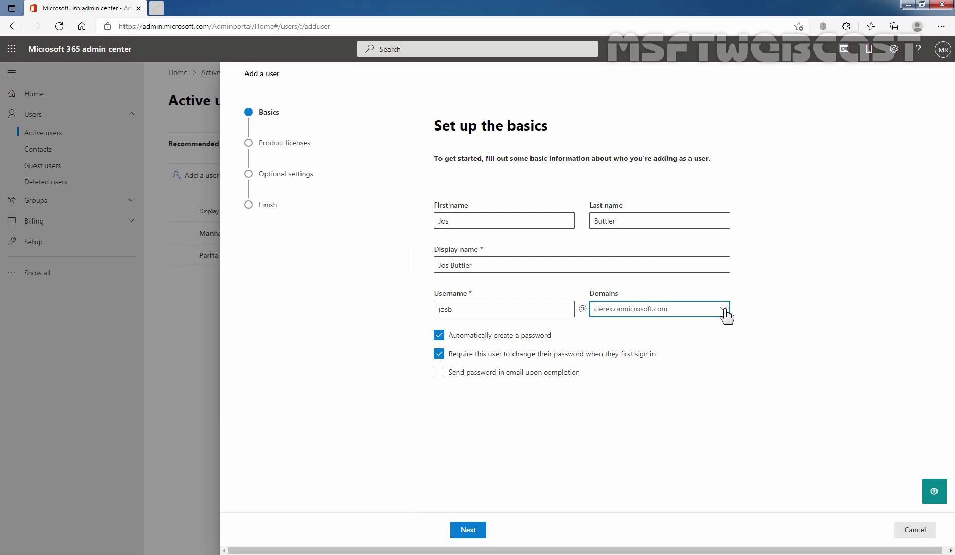
- Advance to Assign product licenses and change the user's location to United Kingdom
click(468, 531)
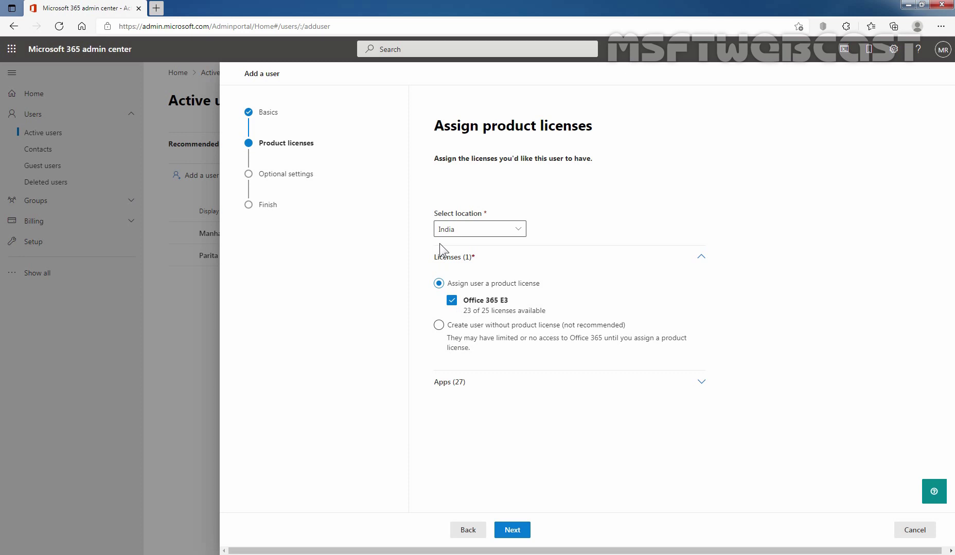
click(519, 230)
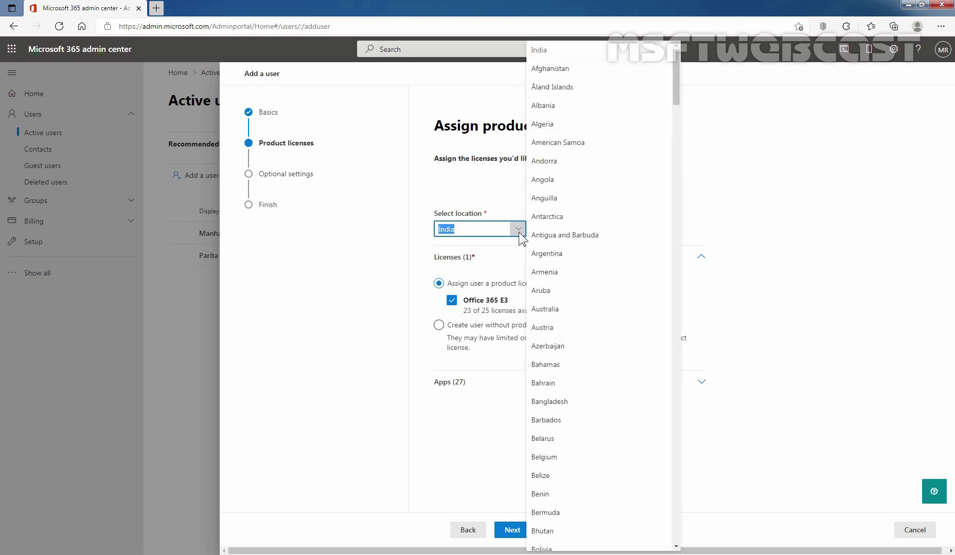
scroll(552, 241, down, 15)
scroll(558, 248, down, 20)
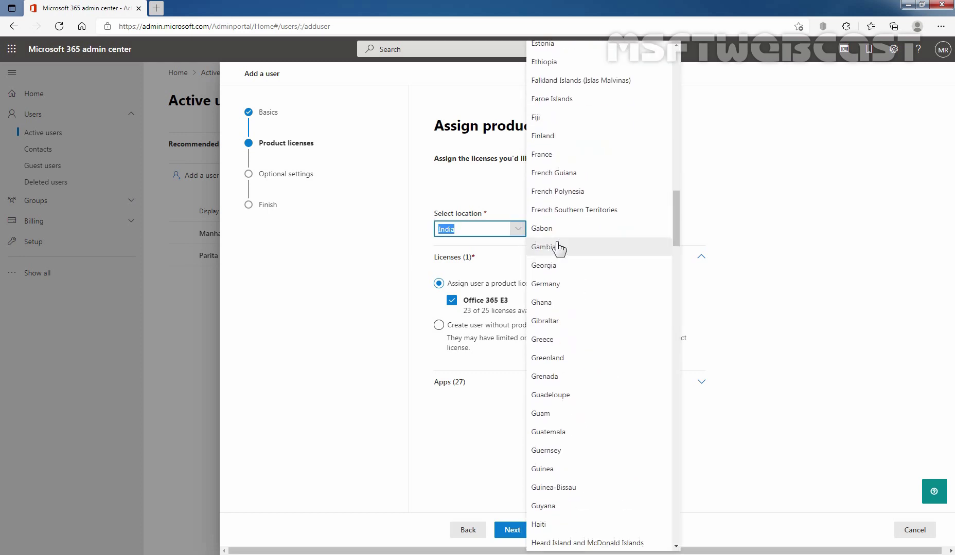
scroll(558, 249, down, 18)
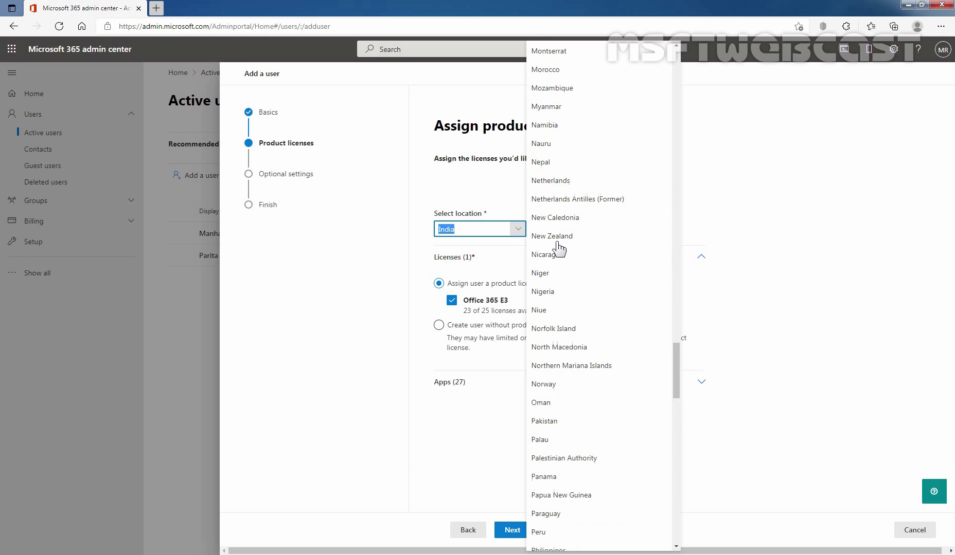
scroll(558, 248, down, 12)
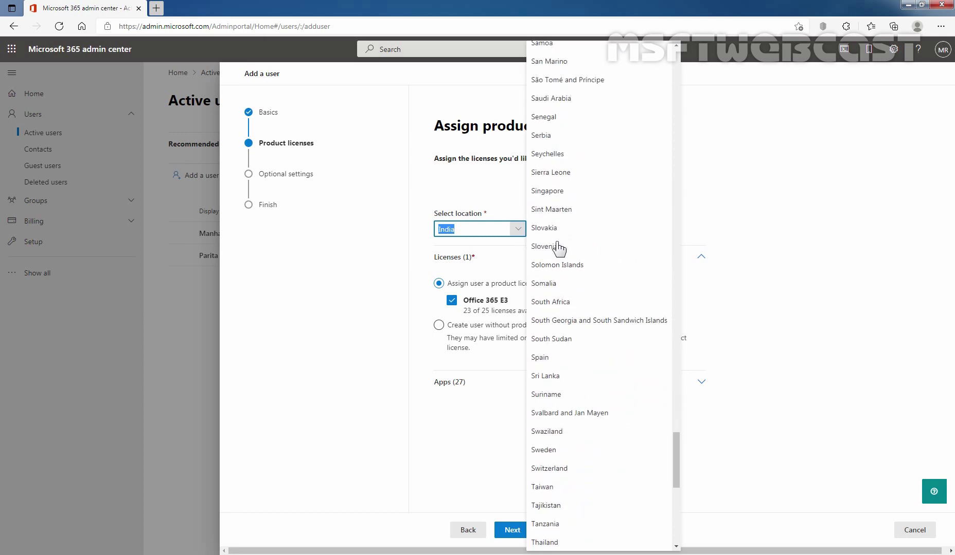
scroll(558, 249, down, 3)
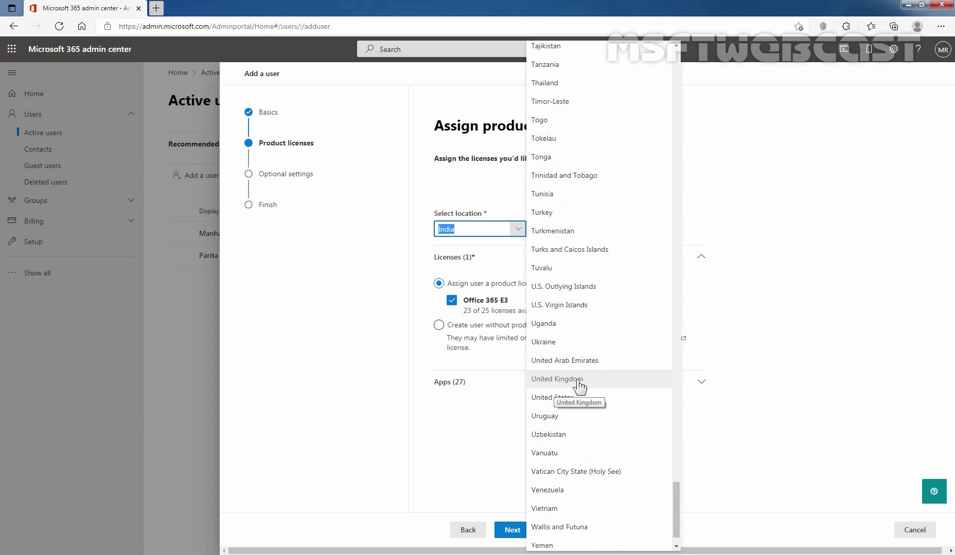
click(578, 383)
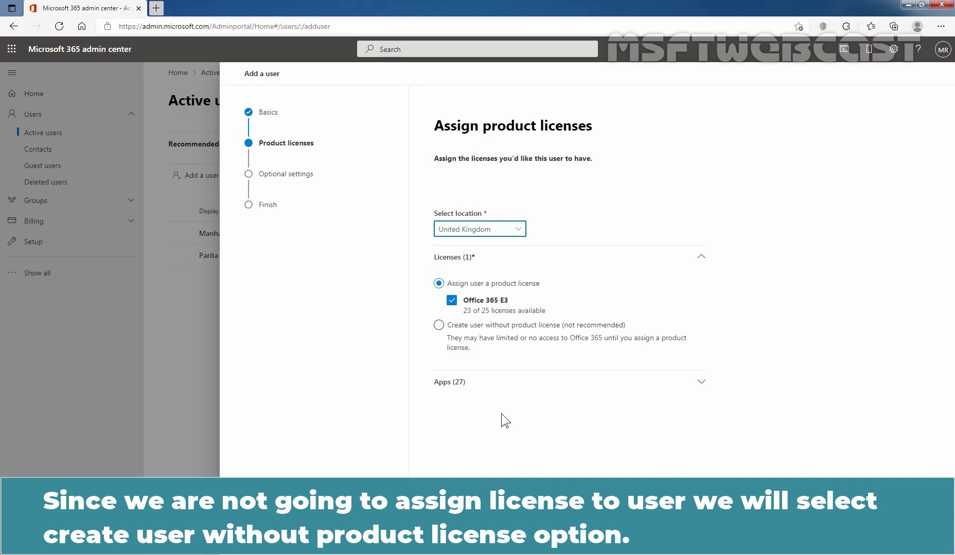
- Choose 'Create user without product license (not recommended)' and continue to Optional settings
click(440, 327)
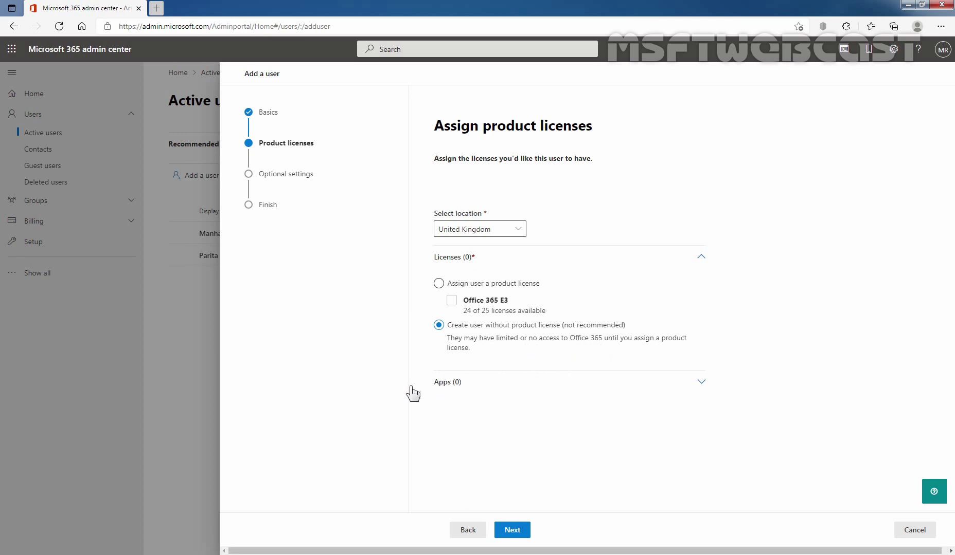
click(512, 530)
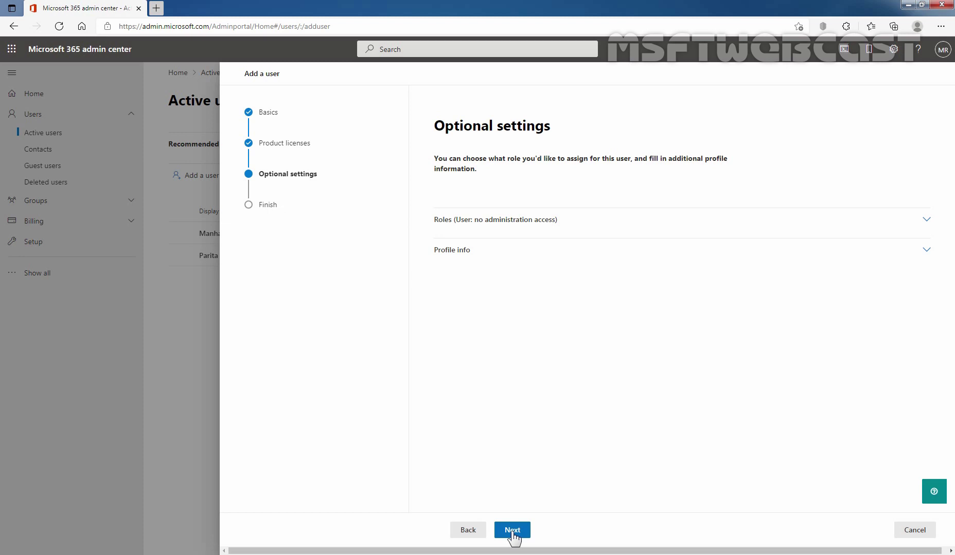
- Go past Optional settings to Review and finish, then choose Finish adding
click(512, 533)
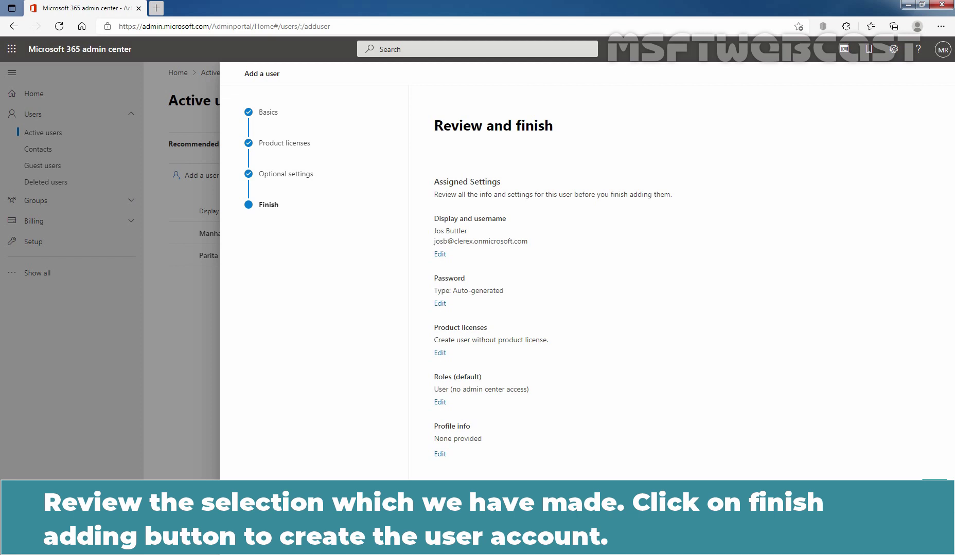
click(513, 533)
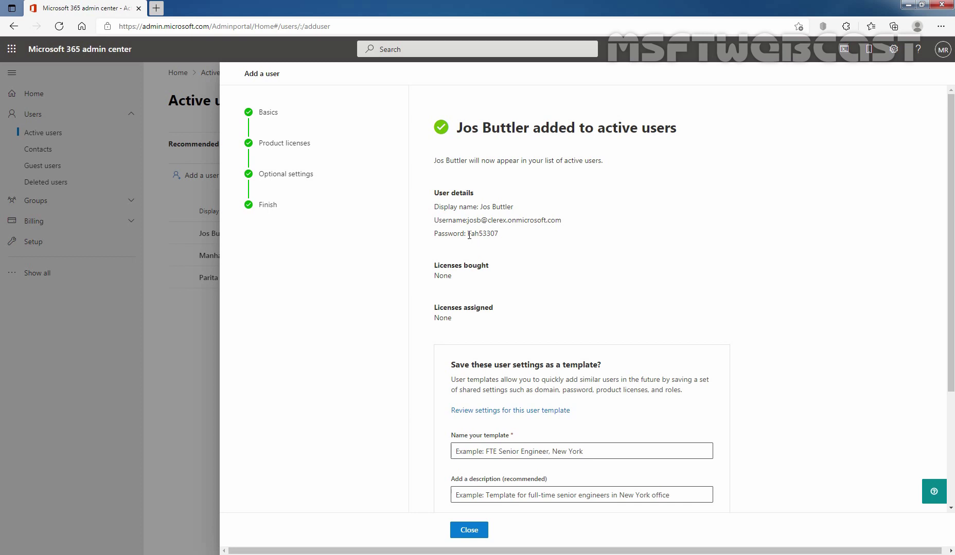
- Copy the generated password from the confirmation, then close the Add a user panel
drag(468, 234, 500, 235)
right_click(492, 241)
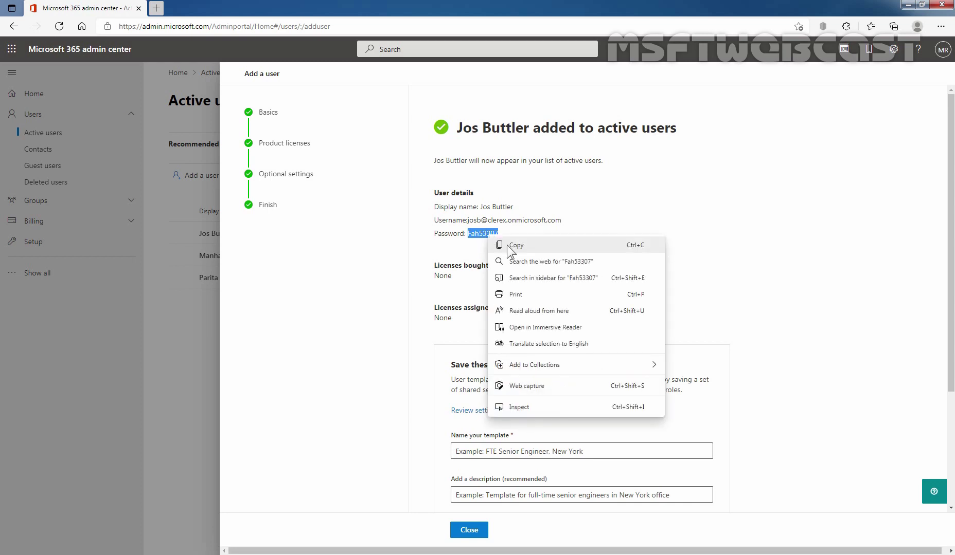
click(507, 244)
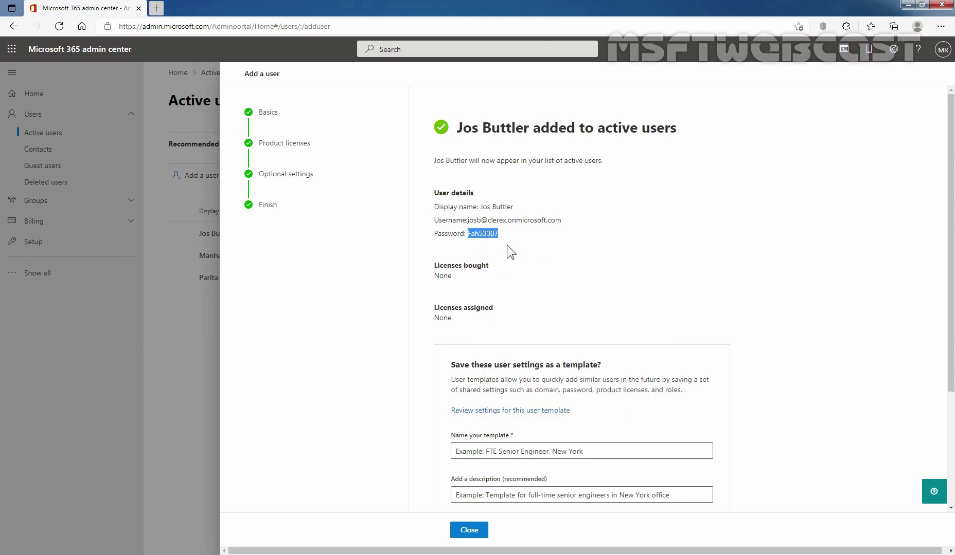
click(469, 530)
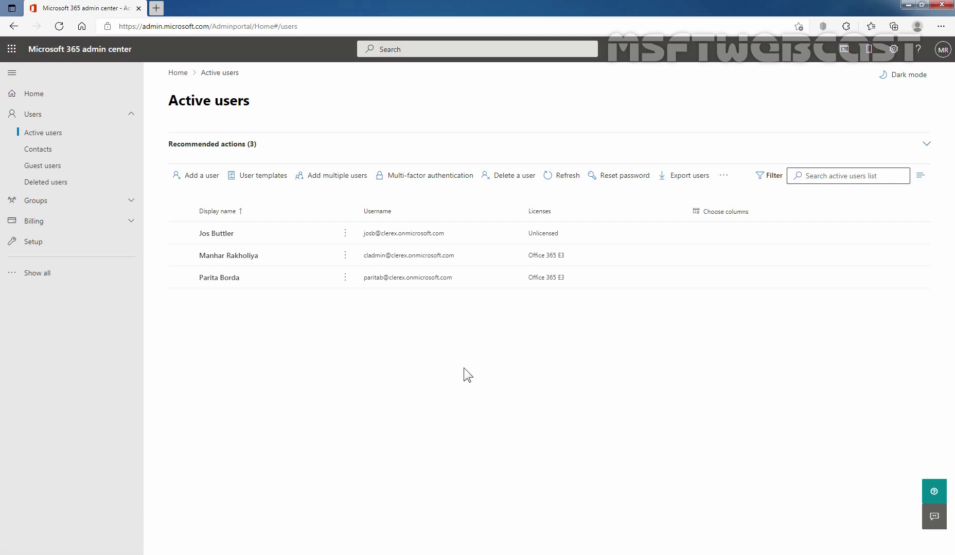
click(940, 26)
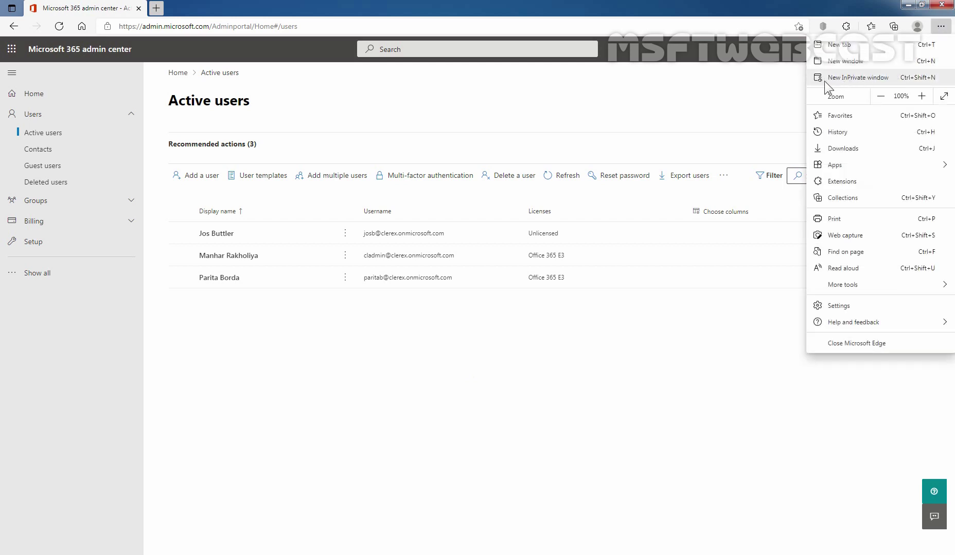
click(843, 80)
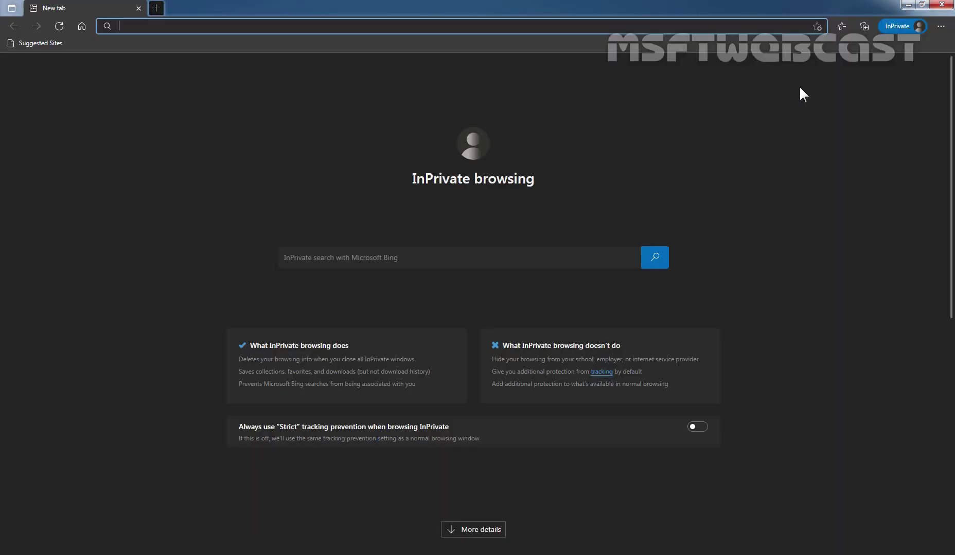
text(http)
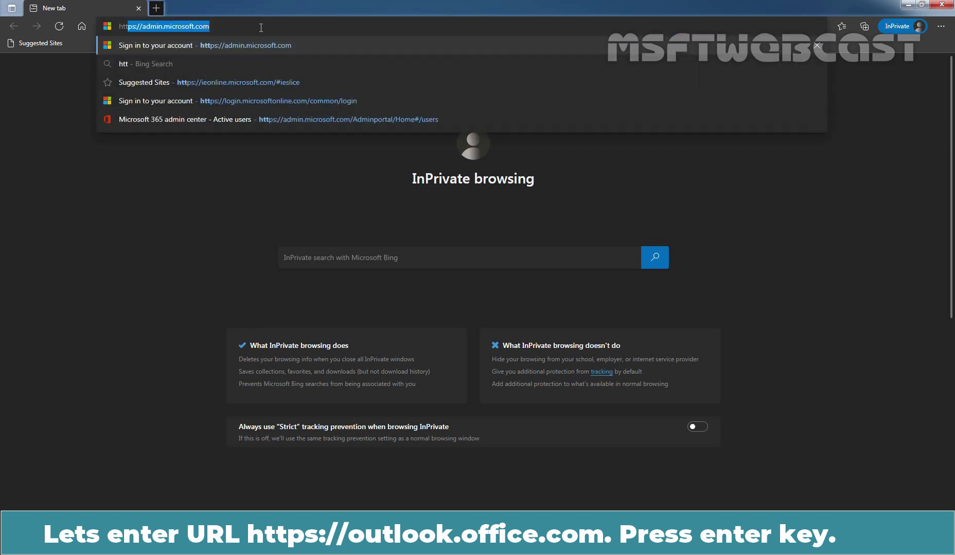
key(End)
key(shift+Left)
key(shift+Left)
key(shift+Left)
key(shift+Left)
key(shift+Left)
key(shift+Left)
key(shift+Left)
key(shift+Left)
key(shift+Left)
key(shift+Left)
key(shift+Left)
key(shift+Left)
key(shift+Left)
key(shift+Left)
key(shift+Left)
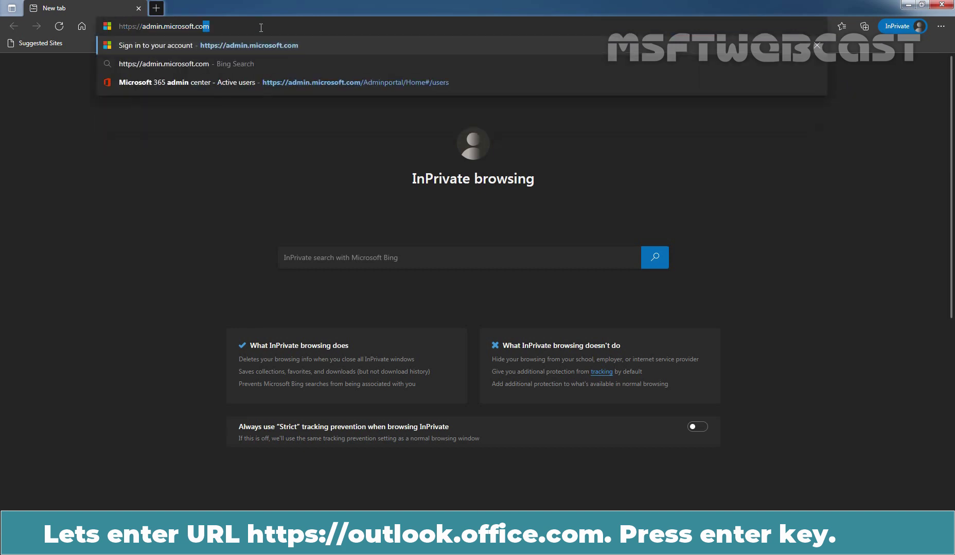
key(shift+Left)
key(shift+Left)
key(shift+Left)
key(shift+Left)
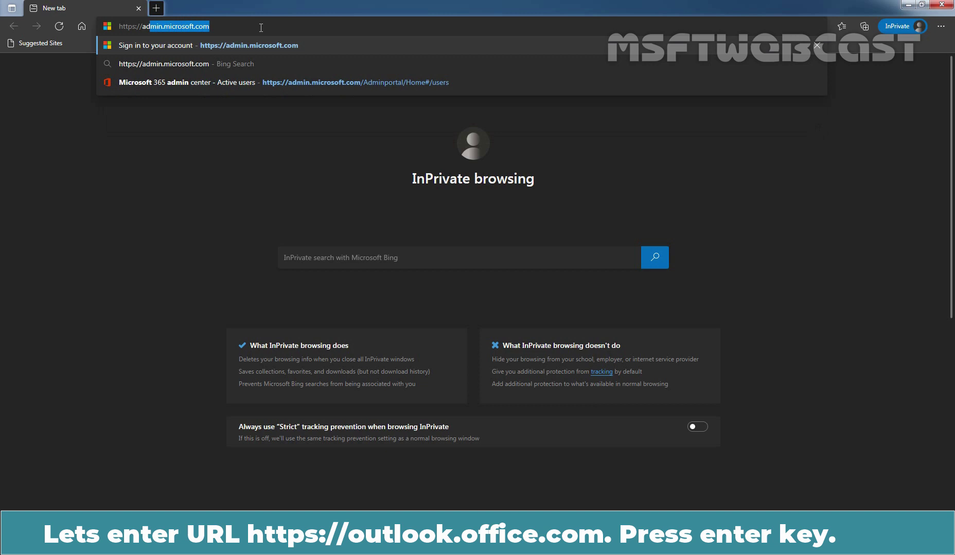
text(outl)
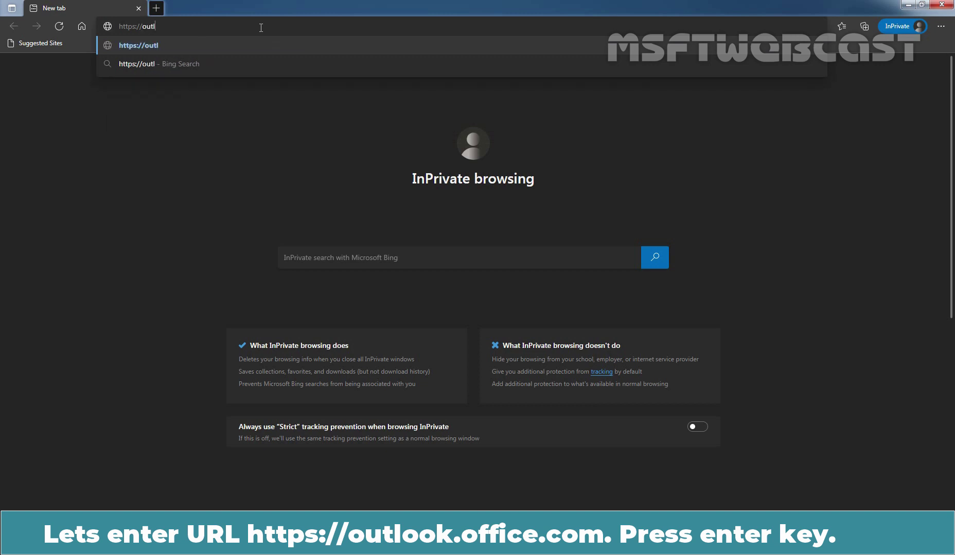
text(ook.office.com)
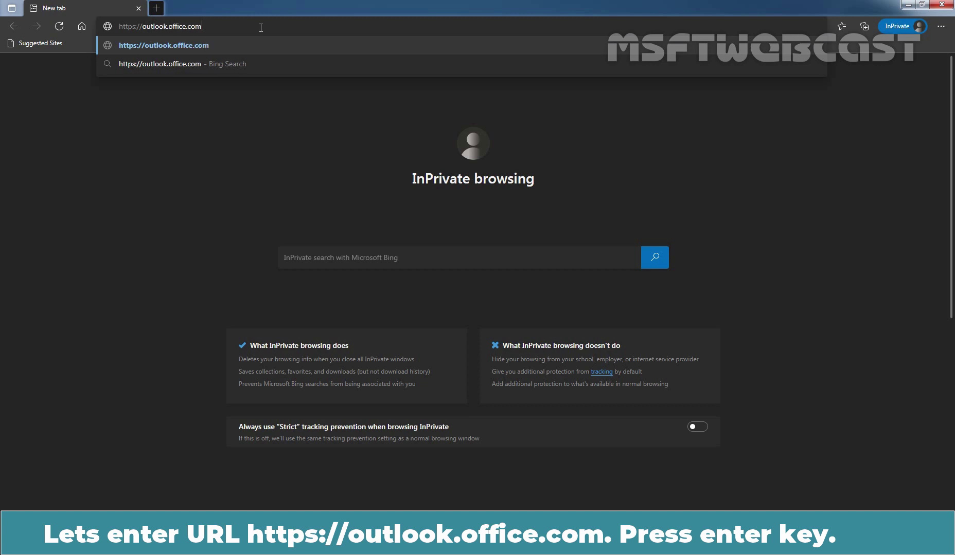
key(Return)
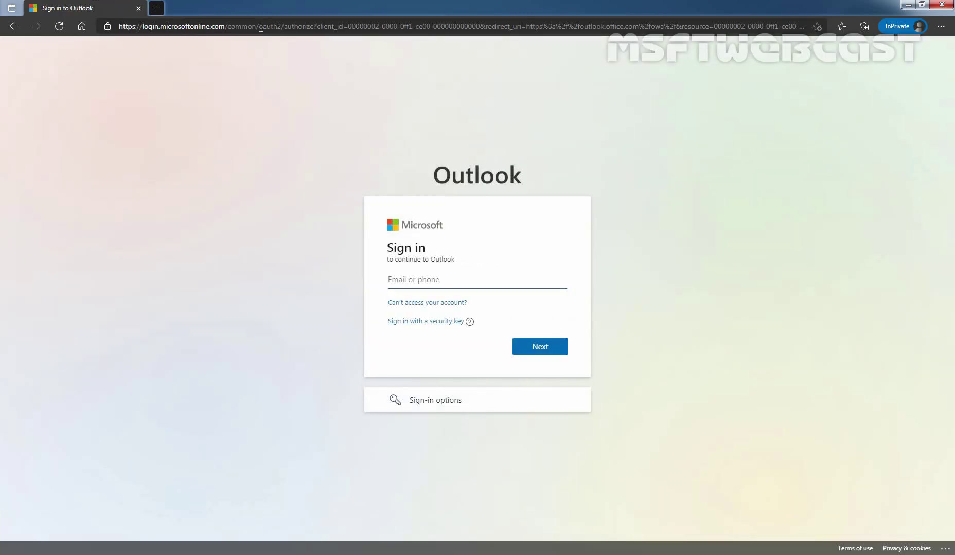
- Sign in to Outlook with the new user's sign-in address and temporary password
key(ctrl+v)
click(543, 352)
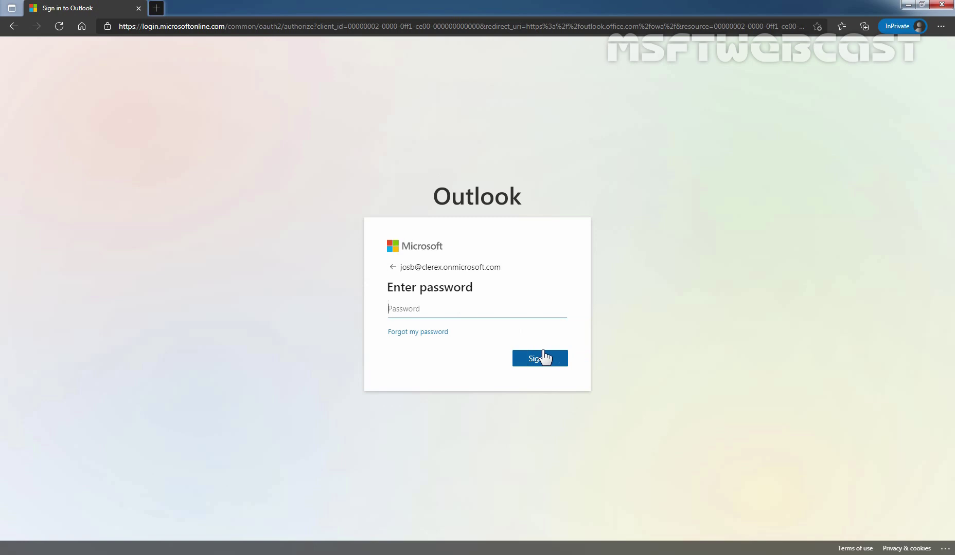
key(ctrl+v)
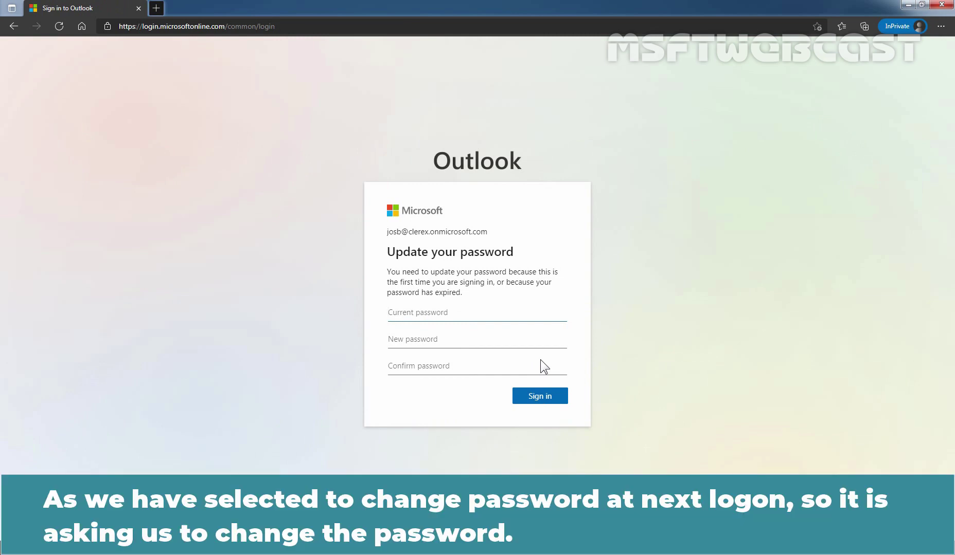
- Replace the temporary password with a new one and stay signed in
key(ctrl+v)
key(ctrl+v)
key(Tab)
key(ctrl+v)
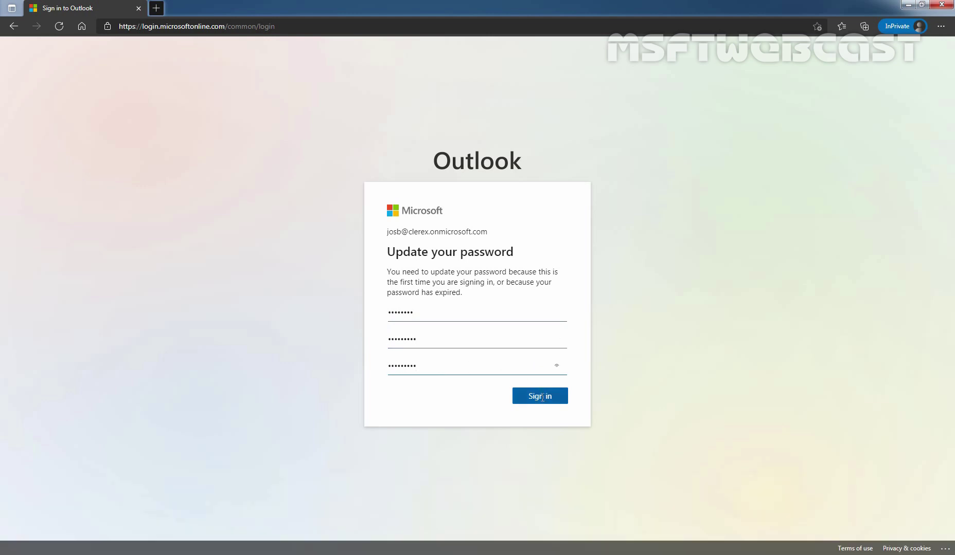
click(541, 397)
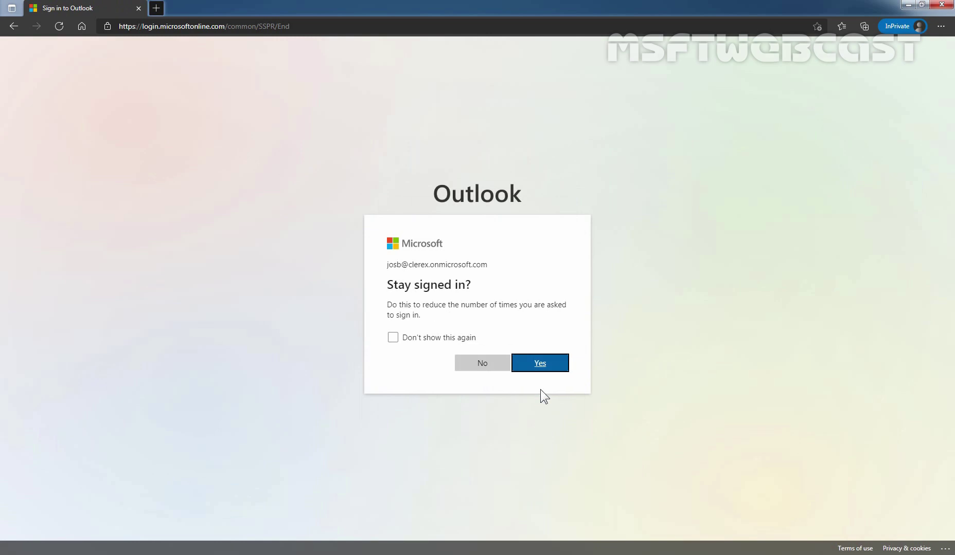
click(530, 364)
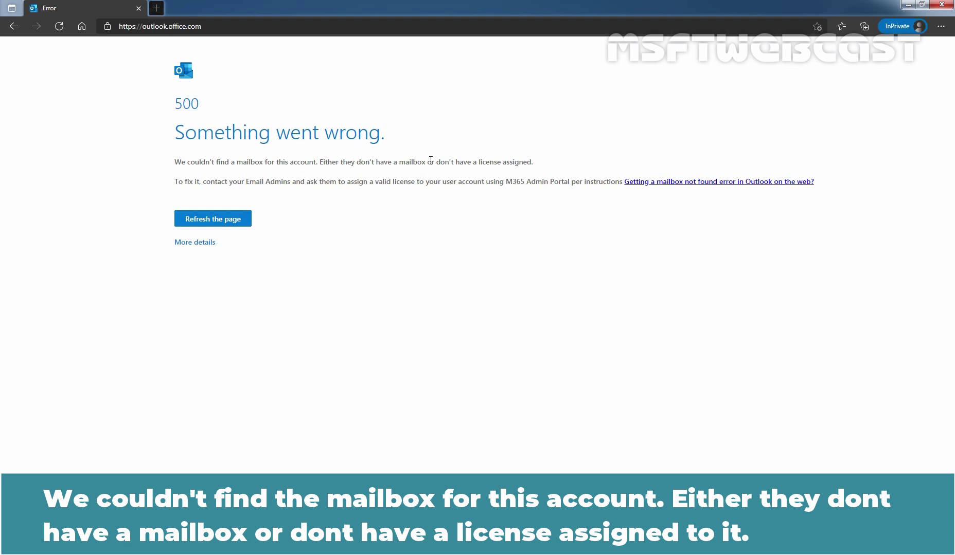
- Highlight 'don't have a license assigned.' in the Outlook 500 error message
drag(430, 160, 552, 161)
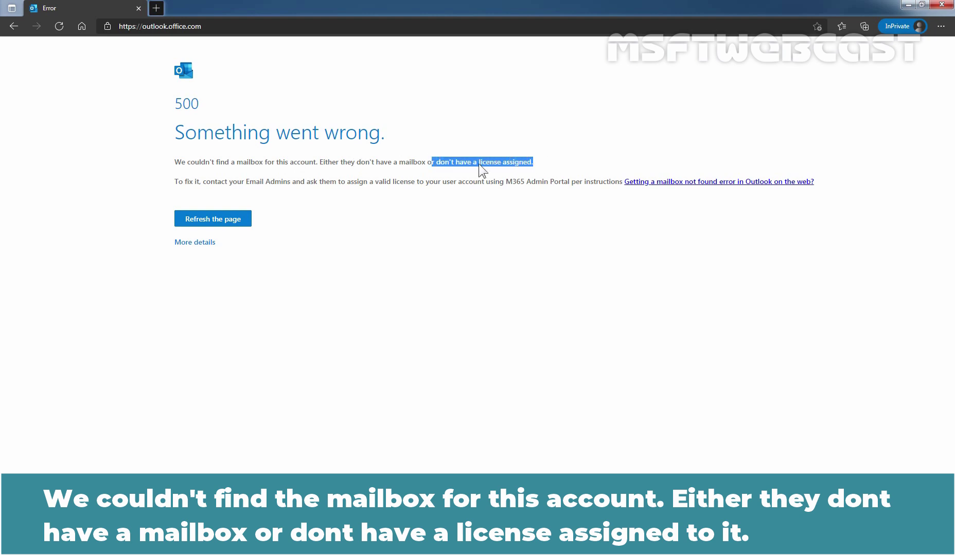